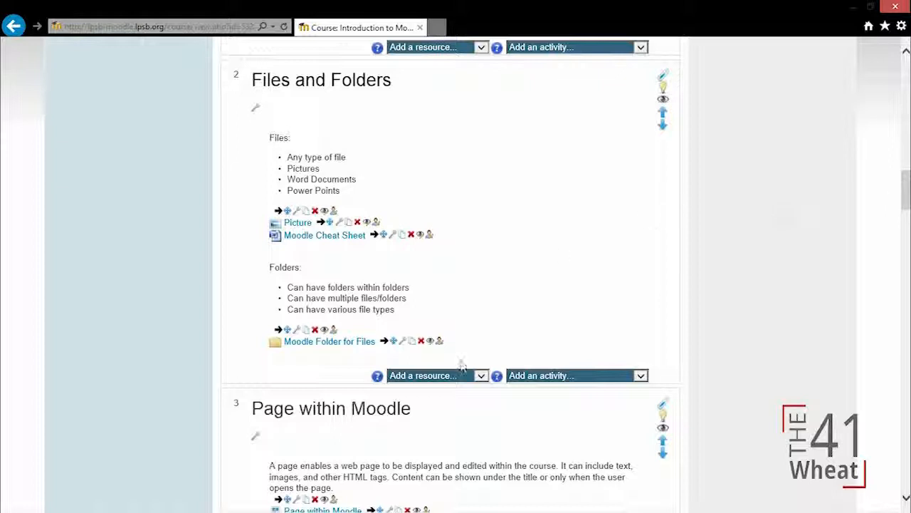
Step: Open the form for adding a File resource to the Files and Folders topic, examine its settings, and cancel it
click(445, 377)
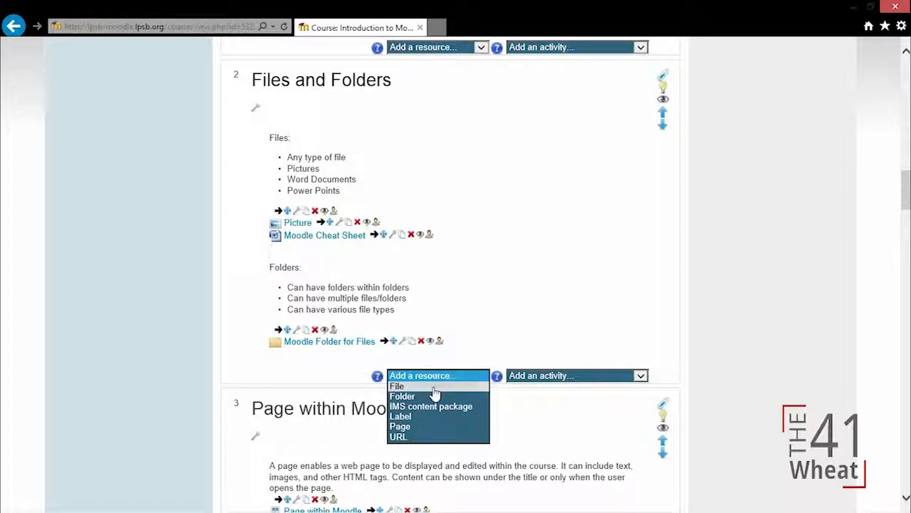
click(435, 387)
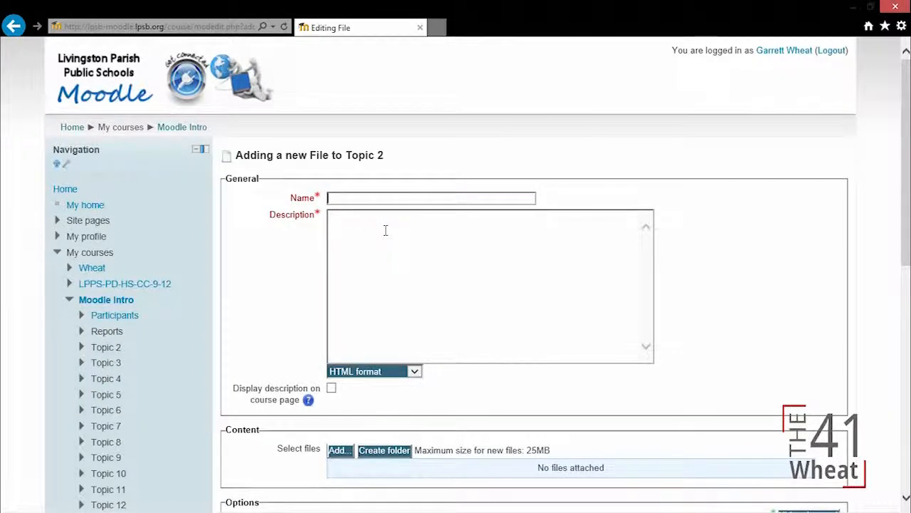
click(487, 290)
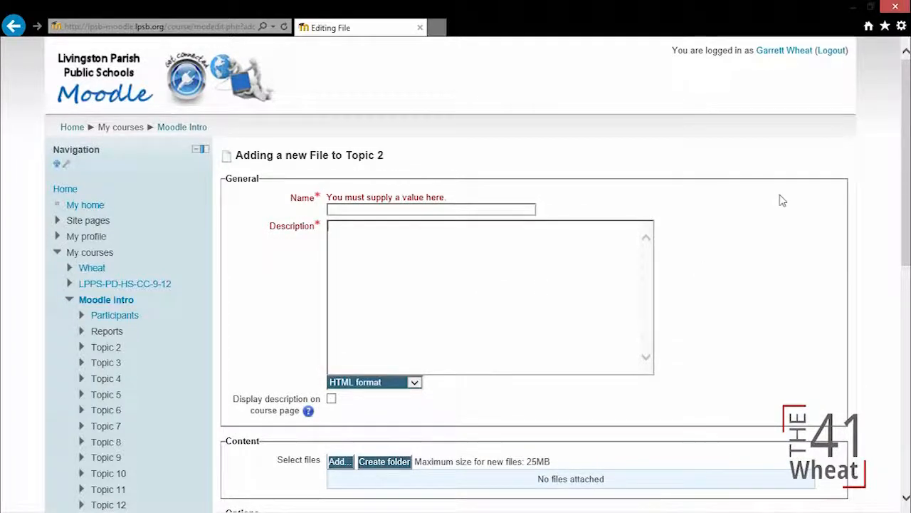
scroll(320, 390, down, 1)
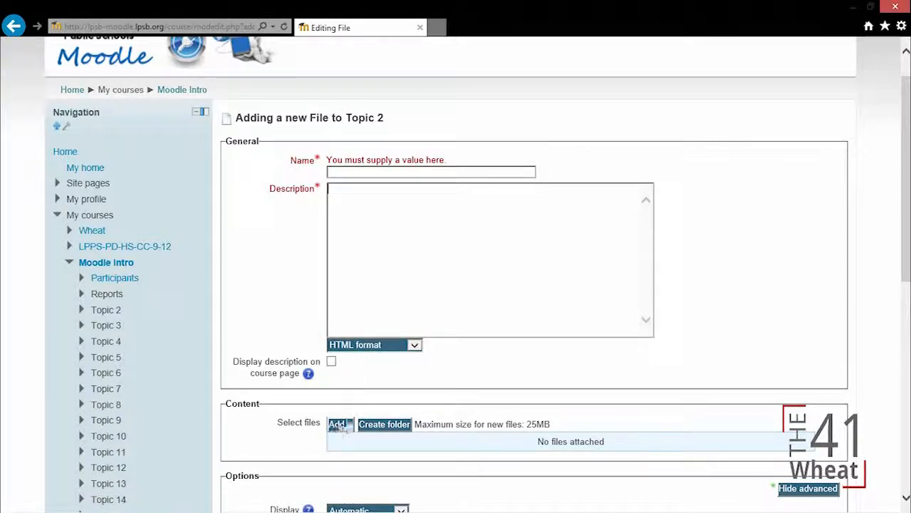
drag(908, 212, 909, 336)
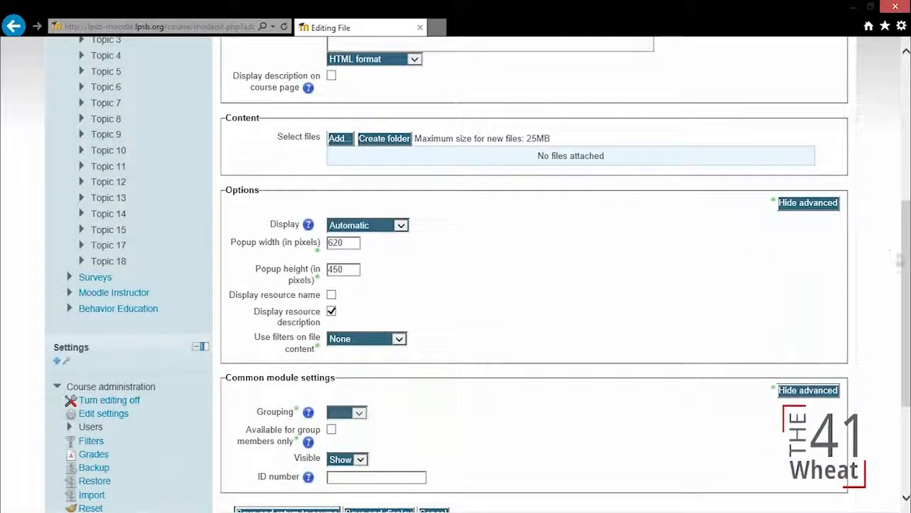
scroll(842, 239, down, 3)
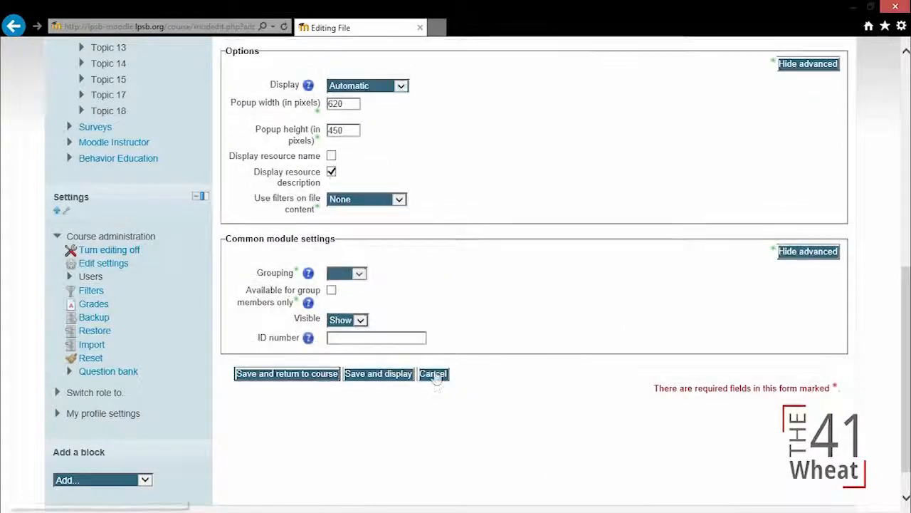
click(433, 374)
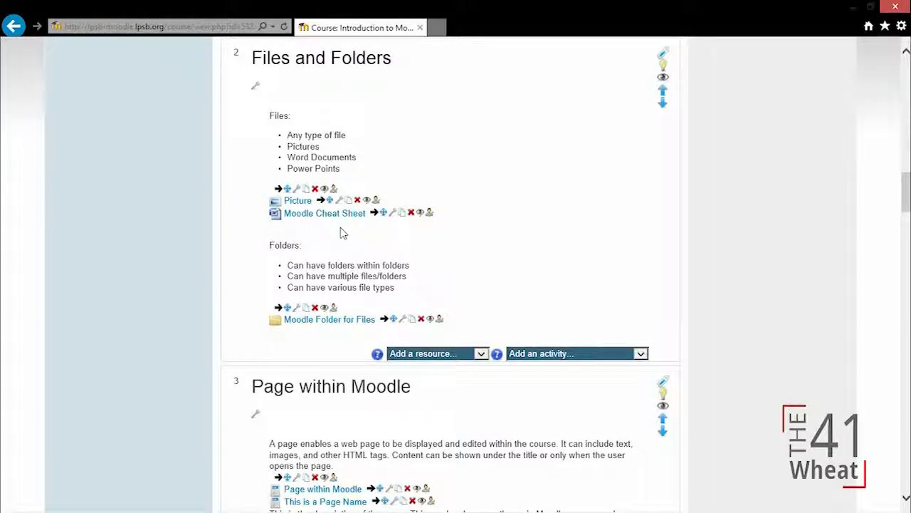
Step: Open the Moodle Cheat Sheet file's settings and inspect the file picker's upload form without adding a file
click(394, 214)
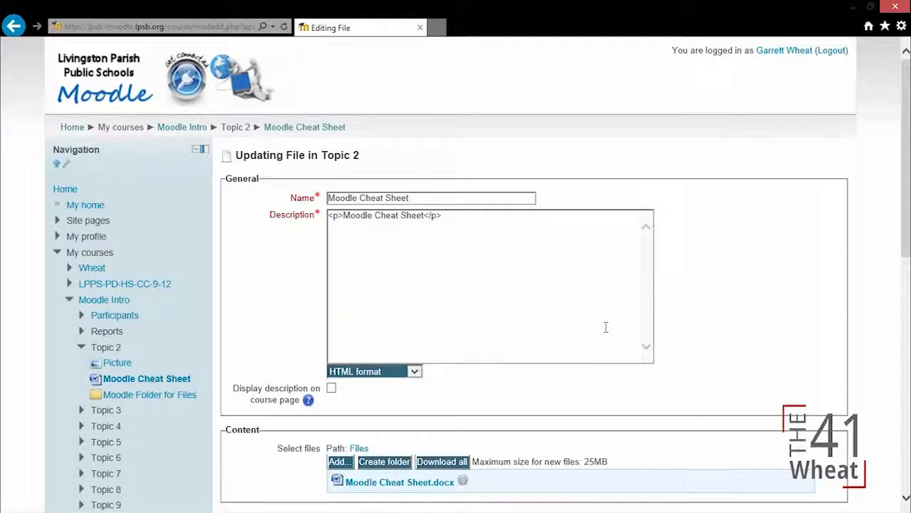
scroll(907, 193, down, 1)
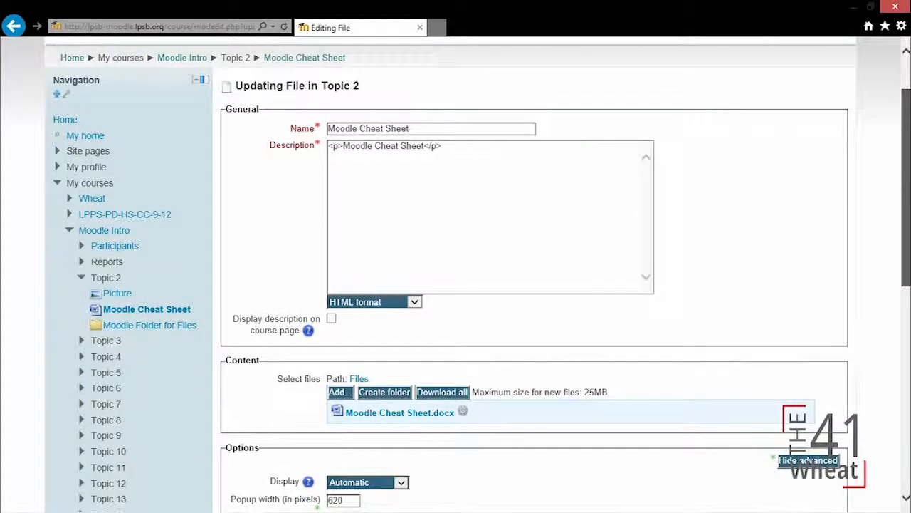
scroll(906, 258, down, 2)
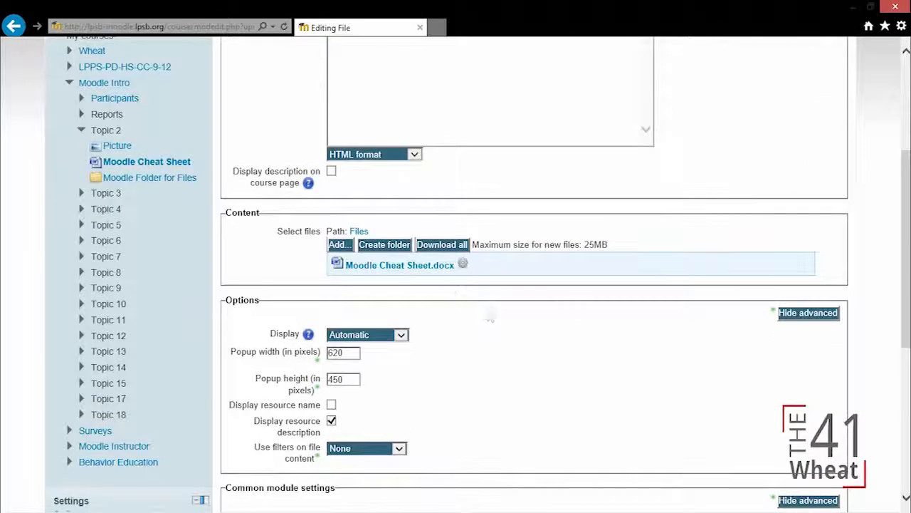
click(340, 246)
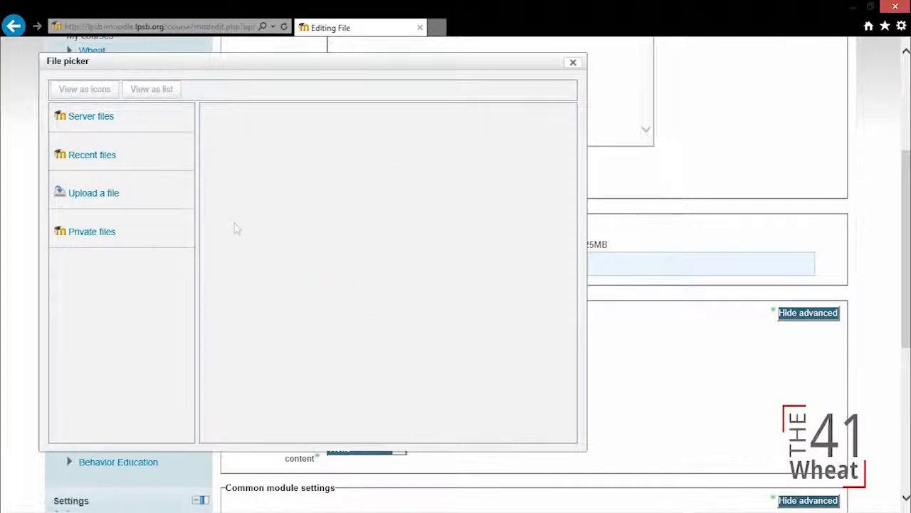
click(94, 196)
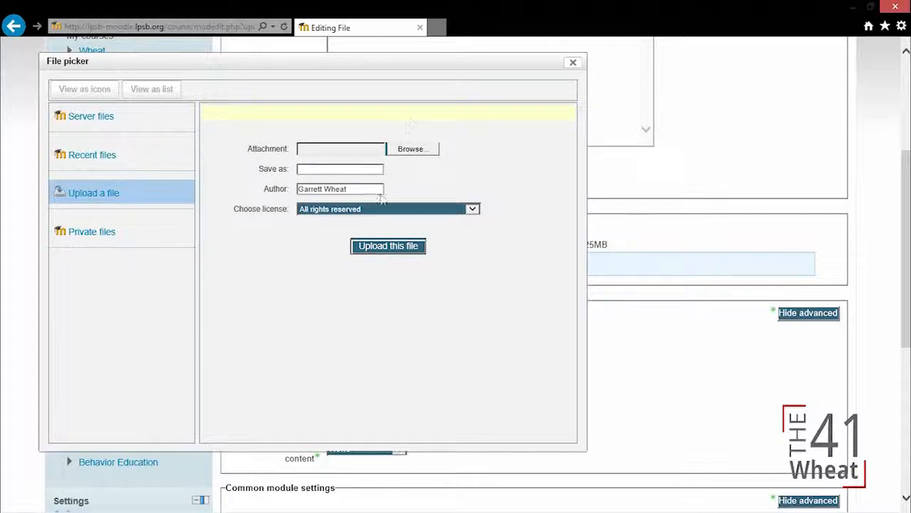
click(573, 62)
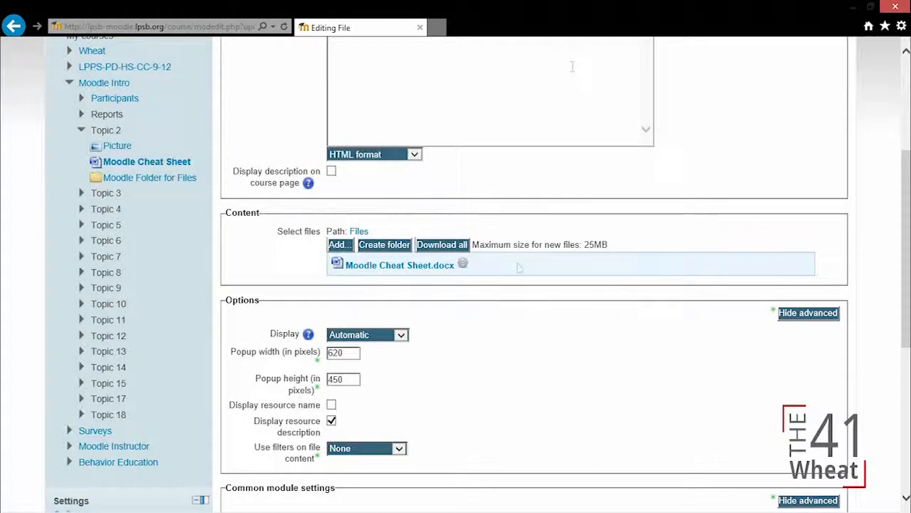
Step: Review the available actions for Moodle Cheat Sheet.docx and the Display options, leaving Display on Automatic, and exit the settings without saving
click(463, 263)
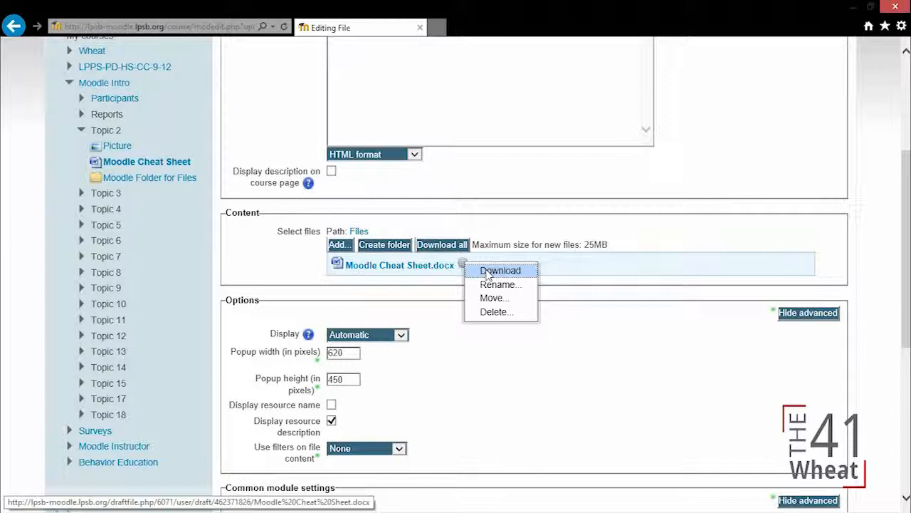
click(502, 312)
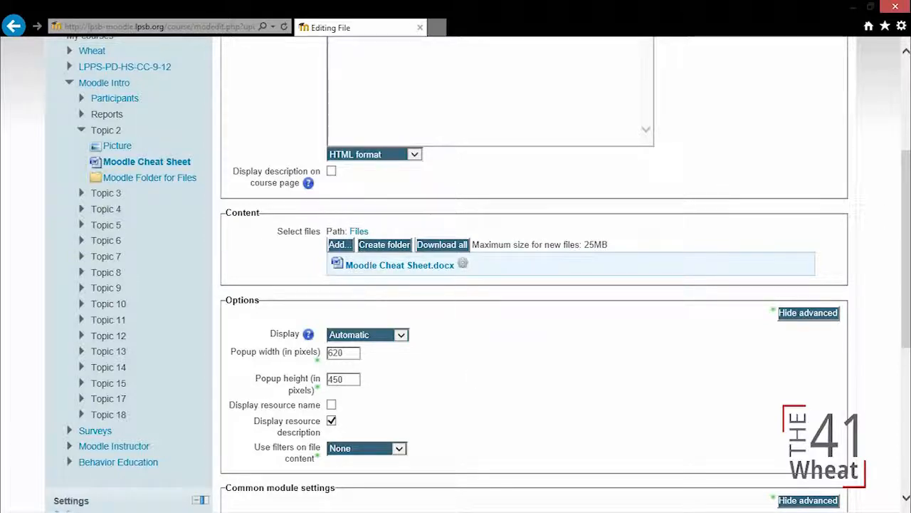
scroll(895, 199, down, 2)
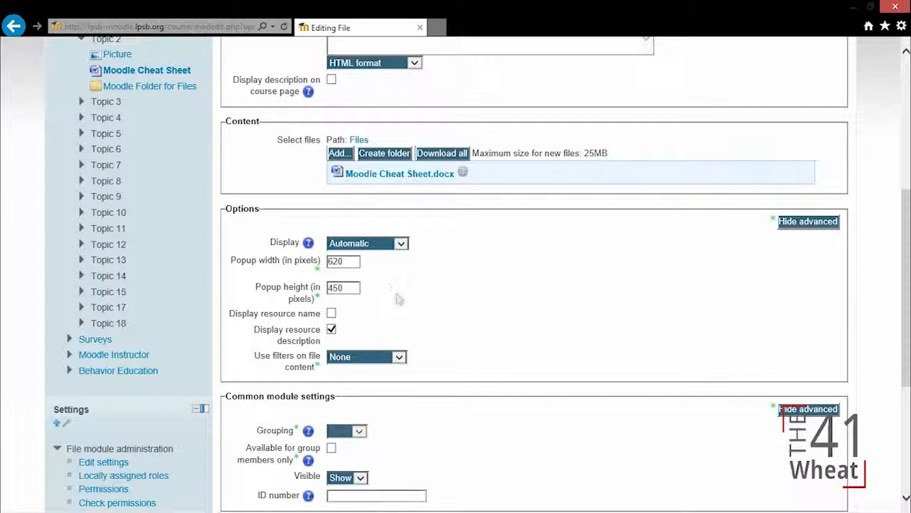
click(375, 244)
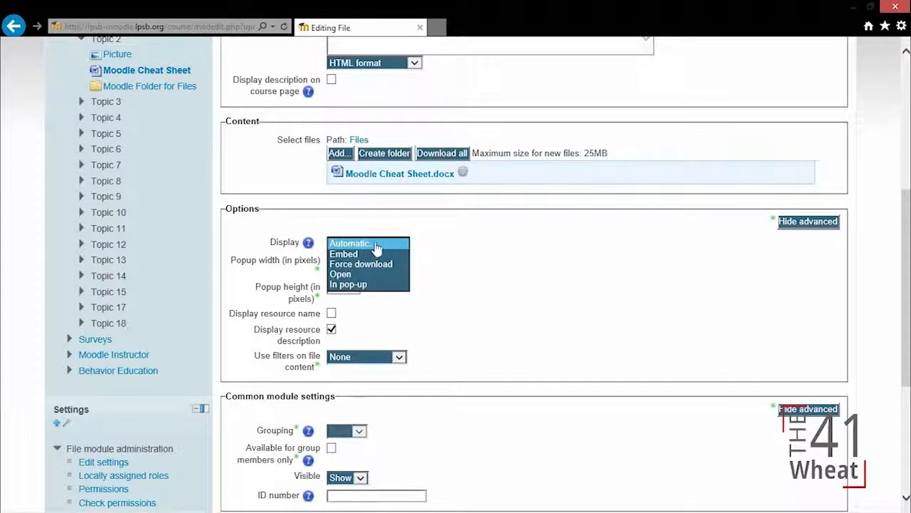
click(376, 244)
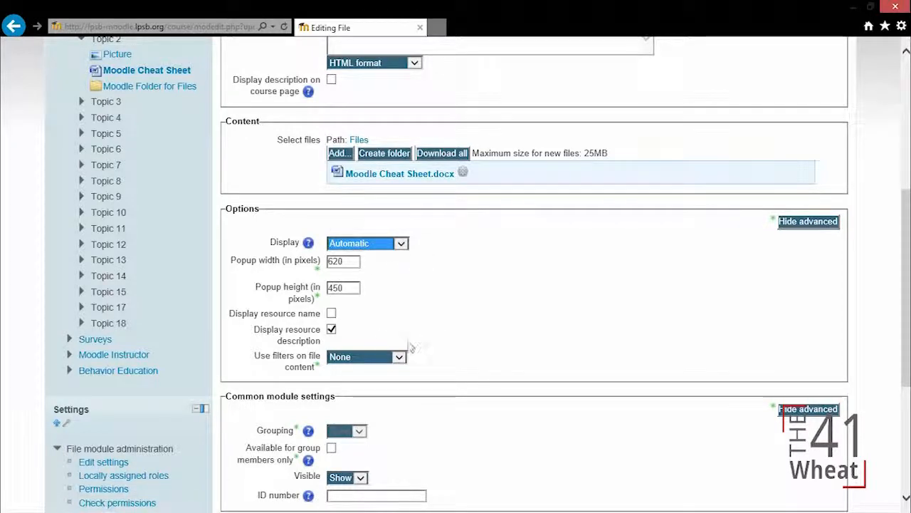
scroll(858, 225, down, 3)
click(433, 421)
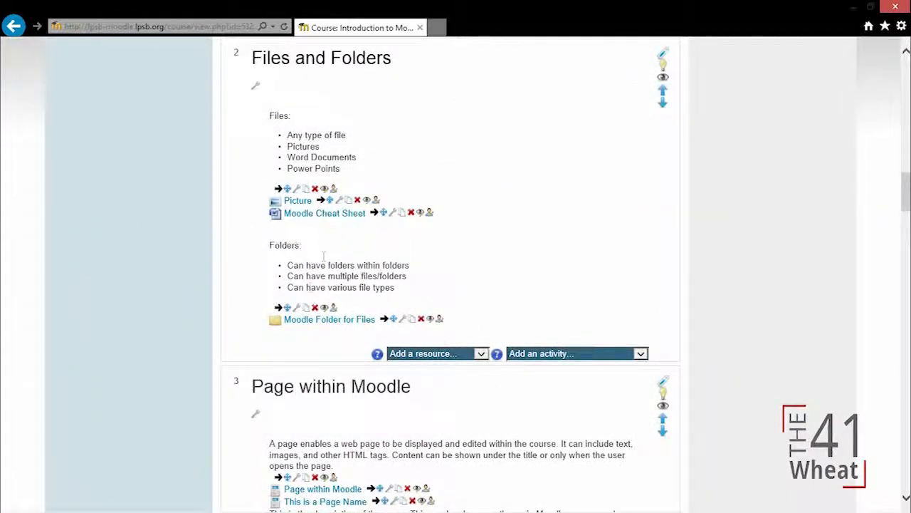
Step: Open the Moodle Cheat Sheet document from the course page to view it in Word, and close it
click(324, 215)
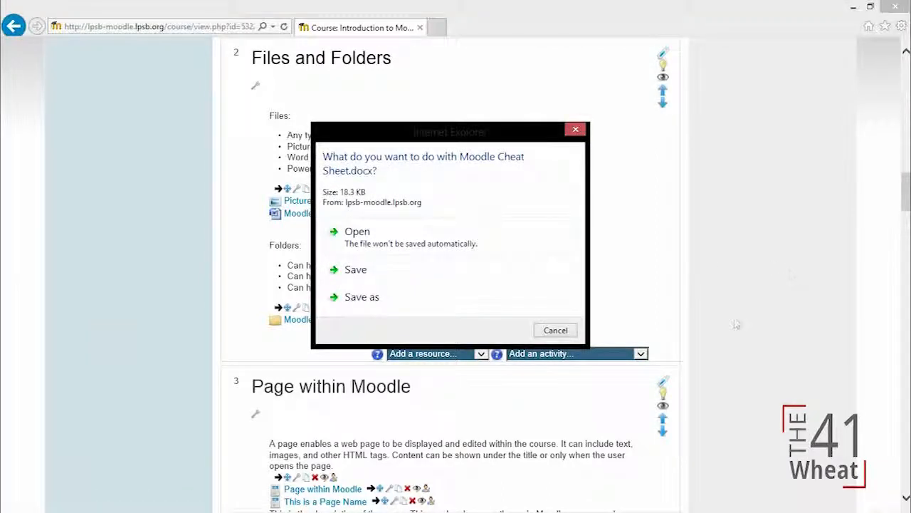
click(443, 250)
click(524, 327)
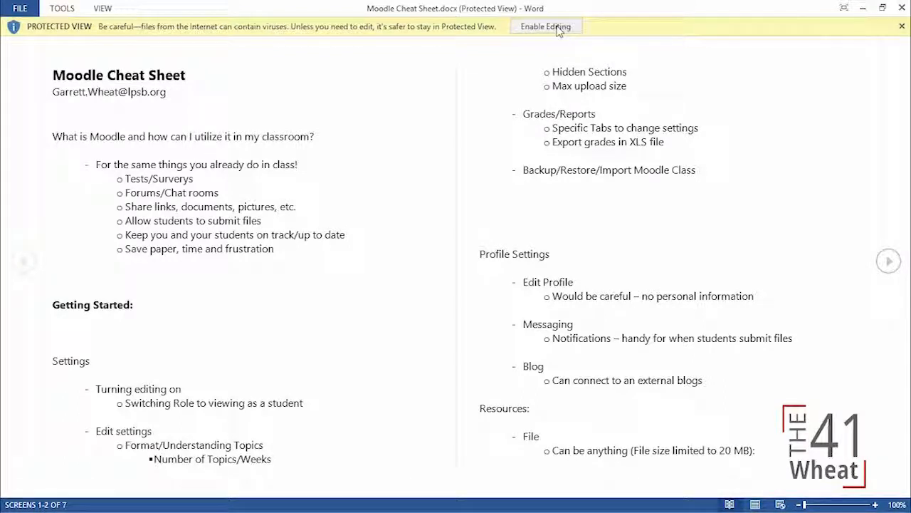
click(902, 7)
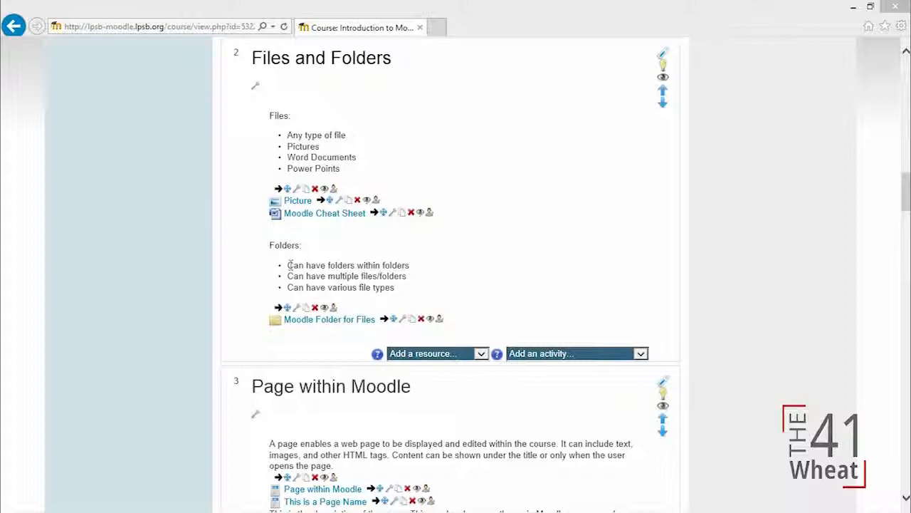
Step: Create a subfolder named PPTs inside the Moodle Folder for Files resource
click(361, 321)
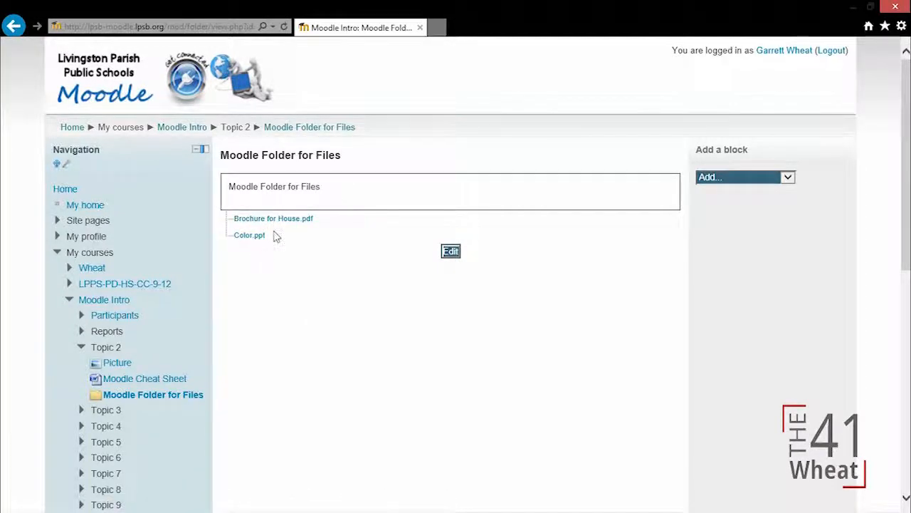
click(453, 252)
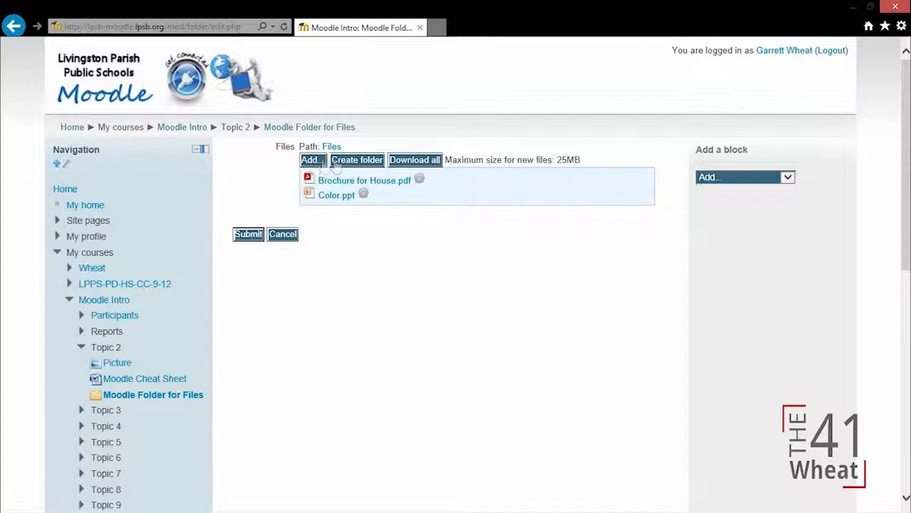
click(356, 159)
text(PPTs)
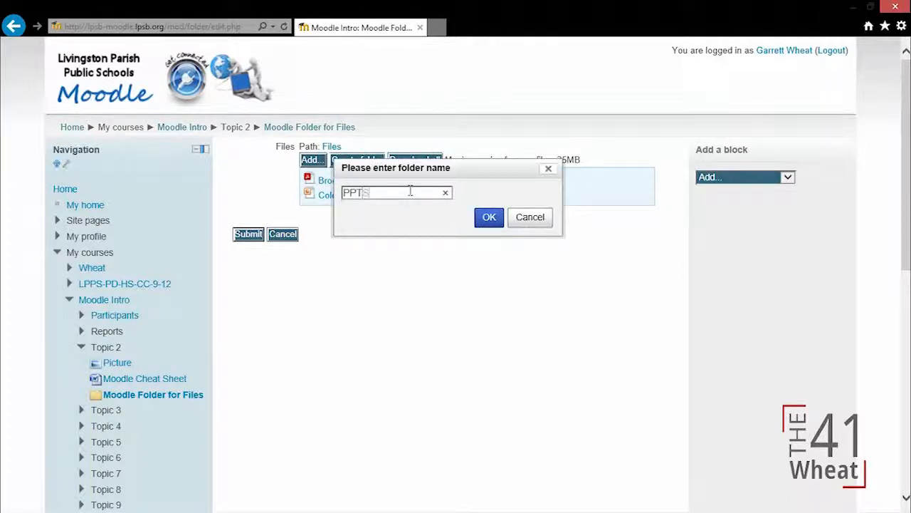
click(484, 214)
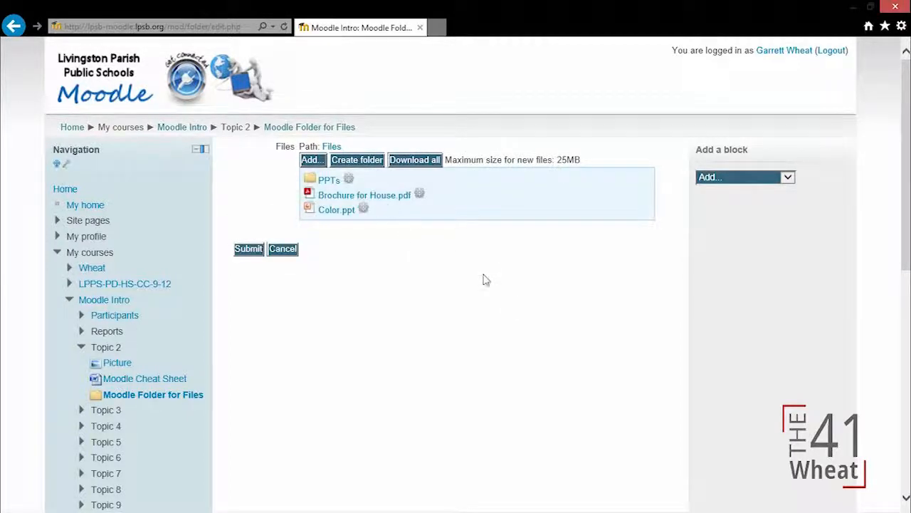
Step: Move Color.ppt into the PPTs subfolder and submit the folder changes
click(363, 208)
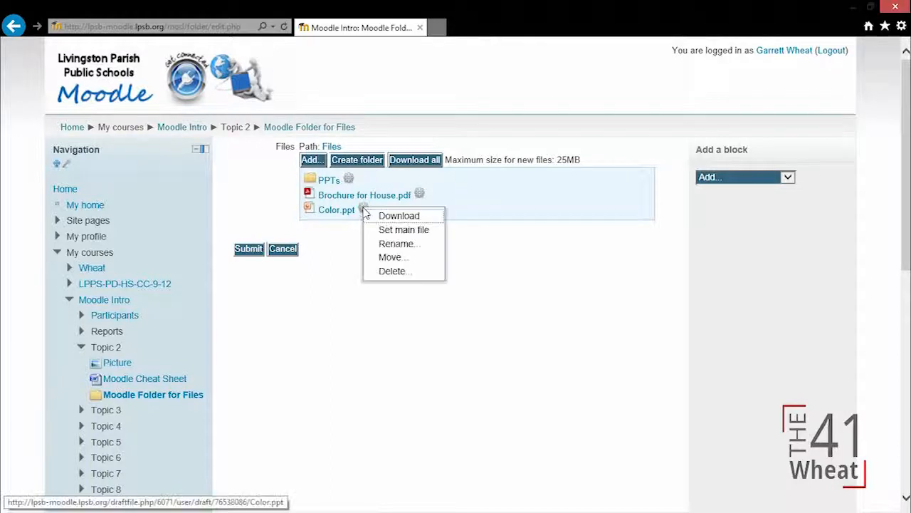
click(412, 260)
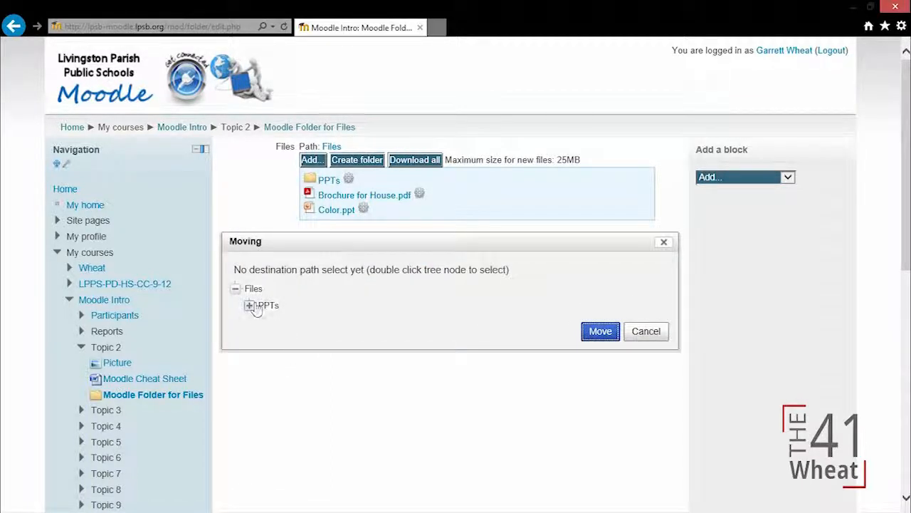
double_click(267, 306)
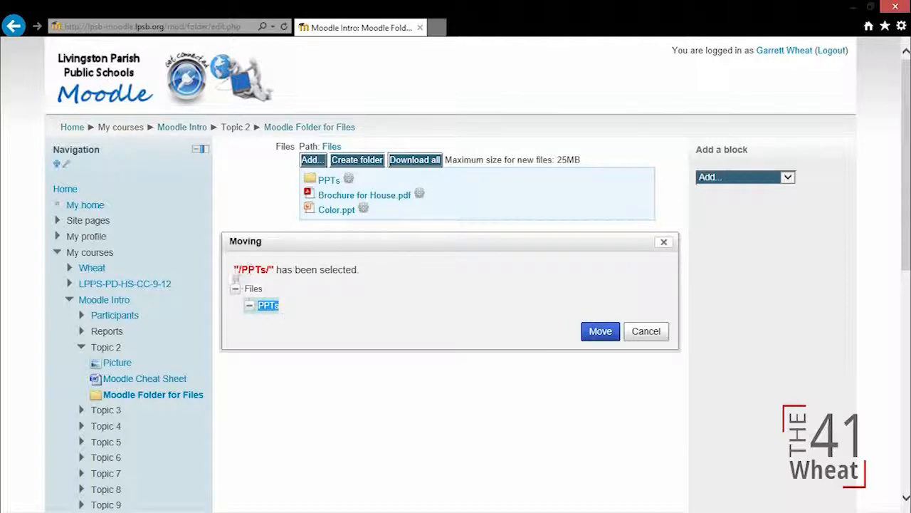
click(598, 331)
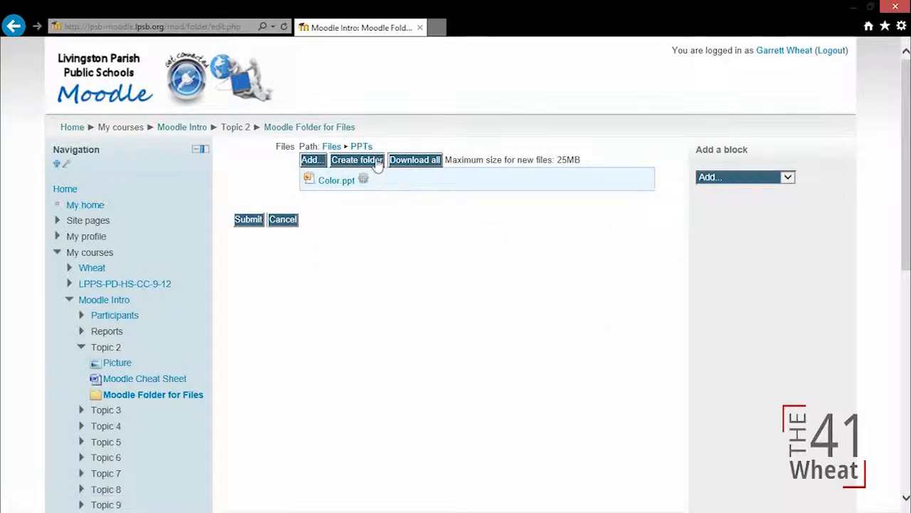
click(253, 222)
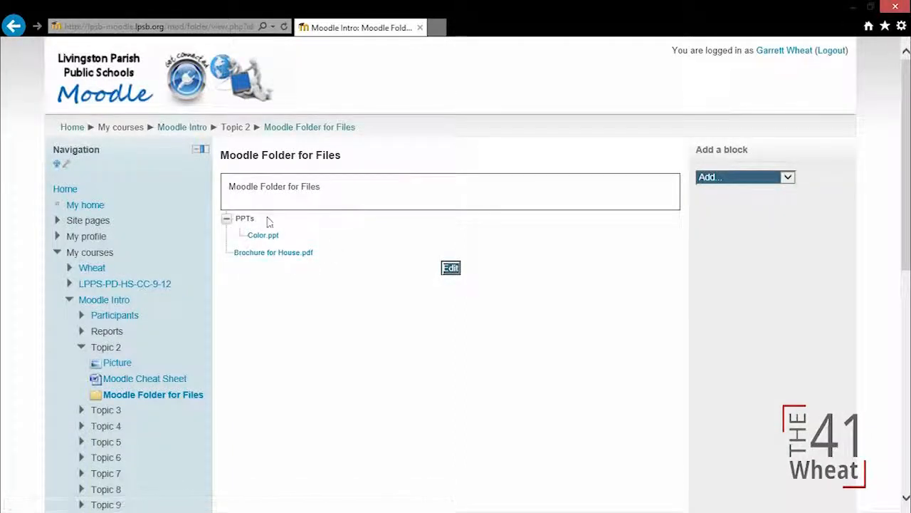
Step: Collapse and expand the PPTs subfolder to check its contents, leaving it collapsed
click(226, 218)
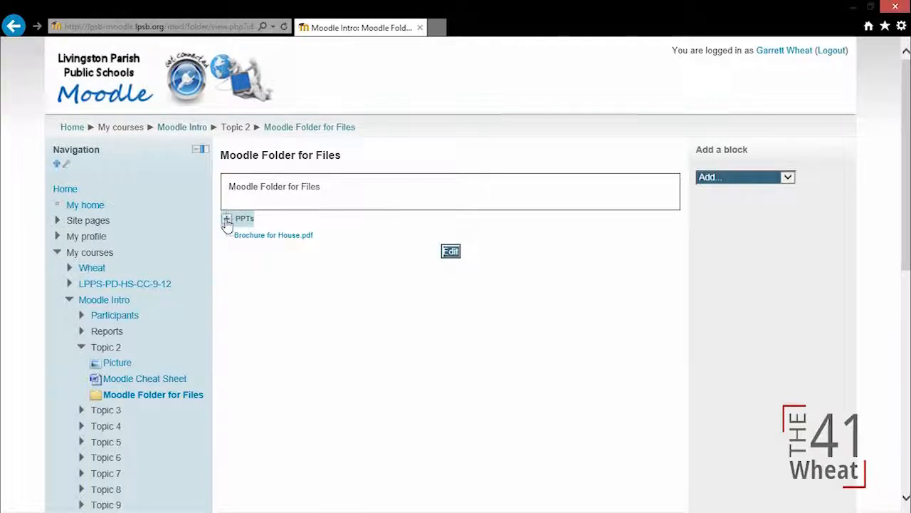
click(226, 219)
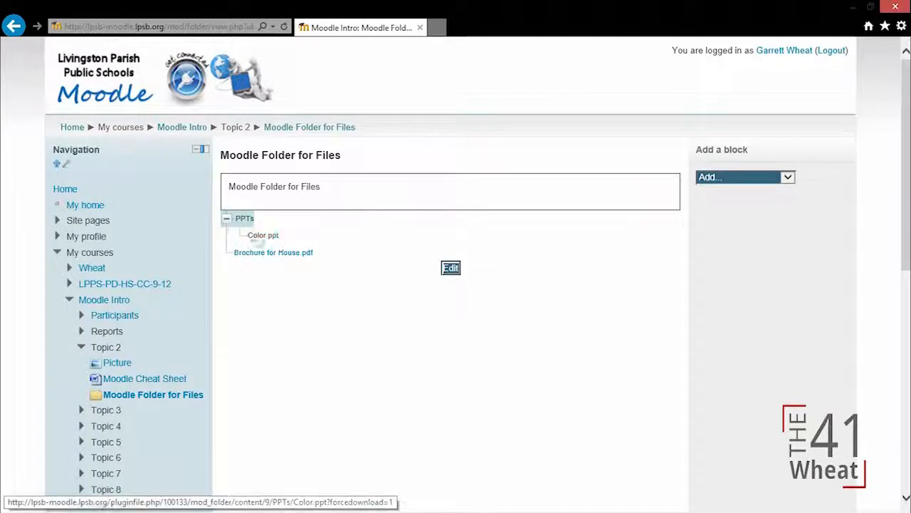
click(226, 218)
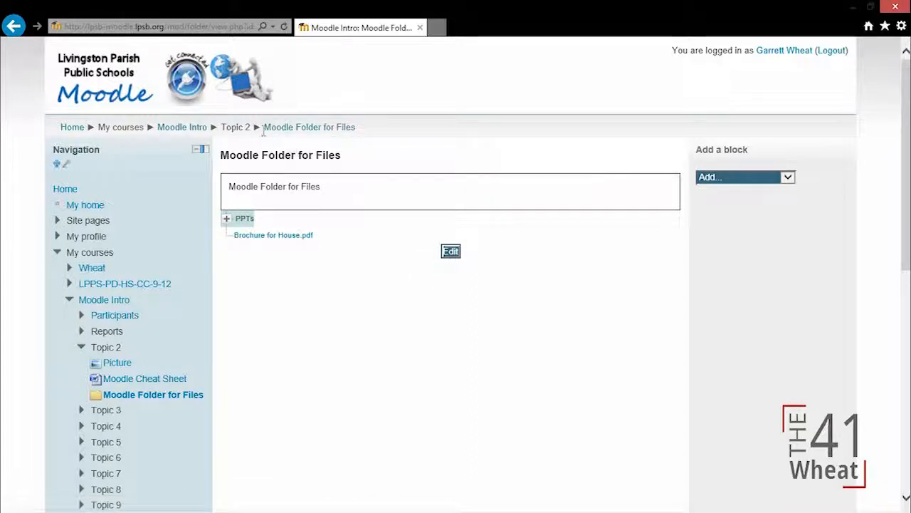
Step: Return to the Moodle Intro course page and view the Files and Folders topic
click(180, 131)
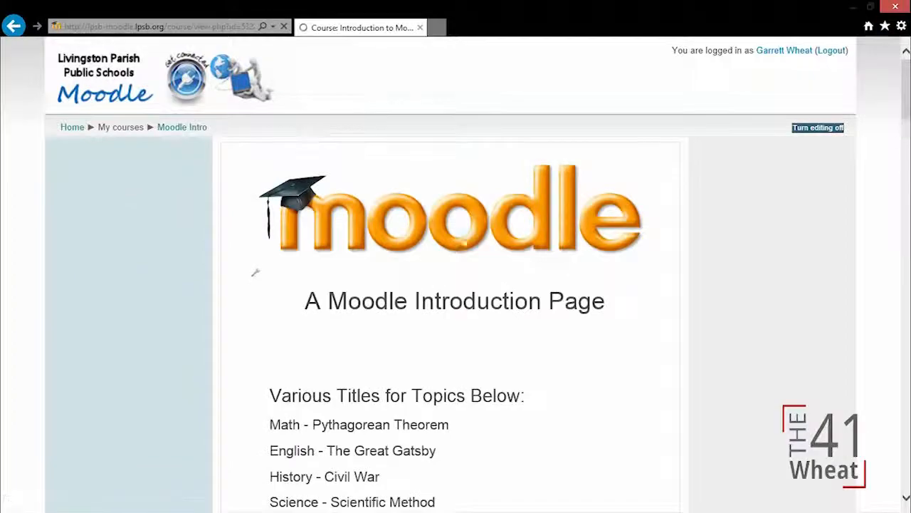
scroll(255, 273, down, 15)
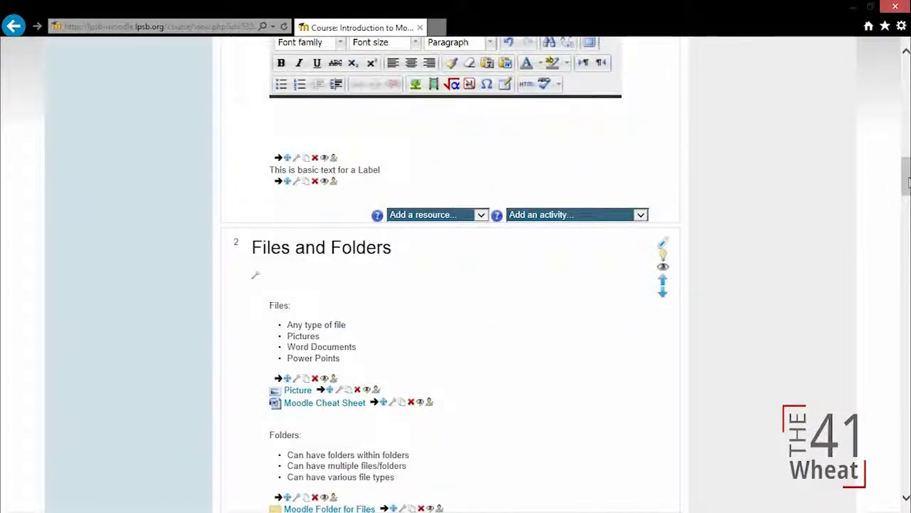
scroll(546, 257, down, 3)
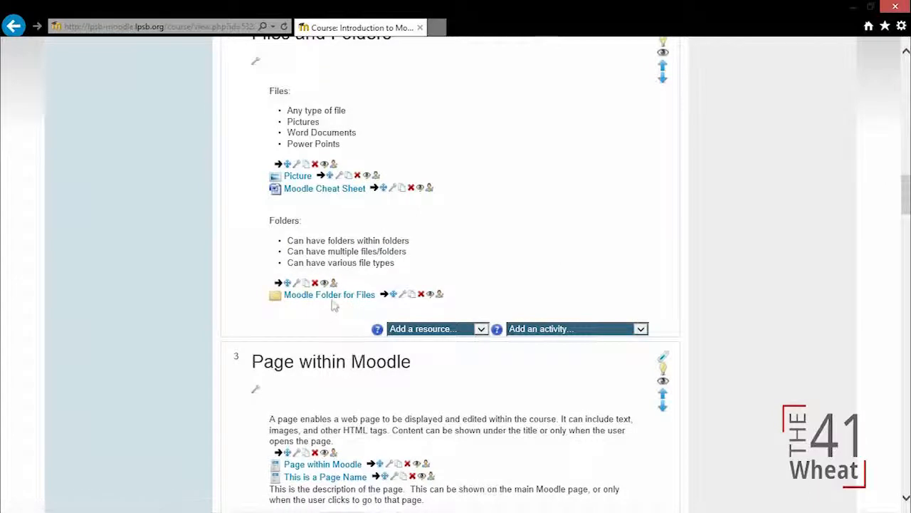